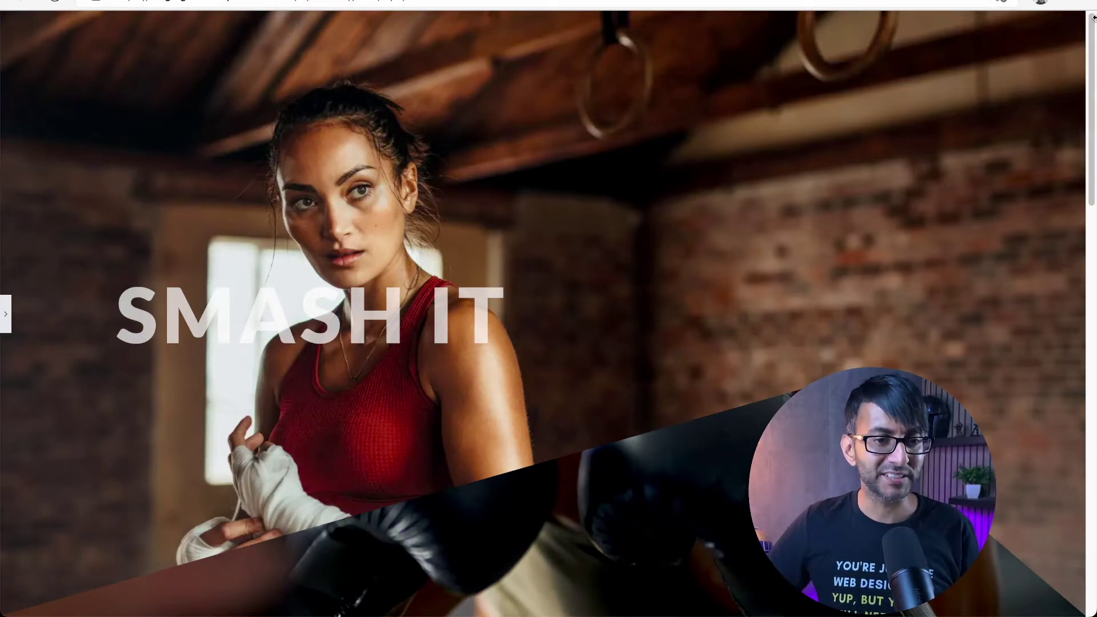
- Reopen the Edit Section panel from the collapsed sidebar toggle
{"action": "left_click", "coordinate": [7, 319]}
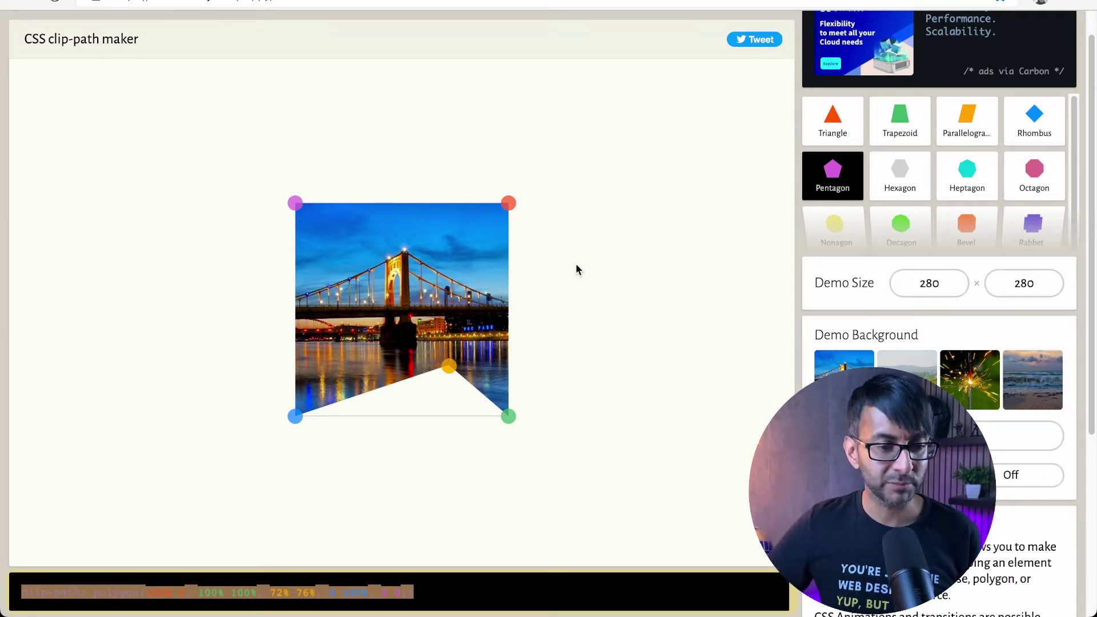
- Compare the Triangle, Trapezoid, Pentagon, Heptagon and Octagon presets, then settle on Pentagon
{"action": "left_click", "coordinate": [831, 123]}
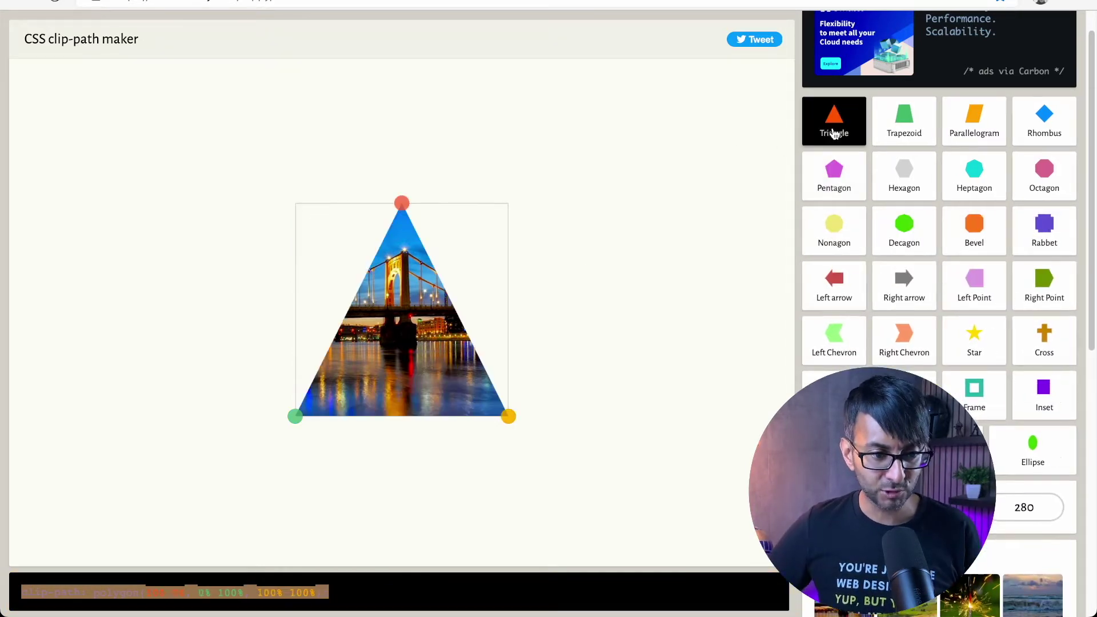
{"action": "left_click", "coordinate": [897, 143]}
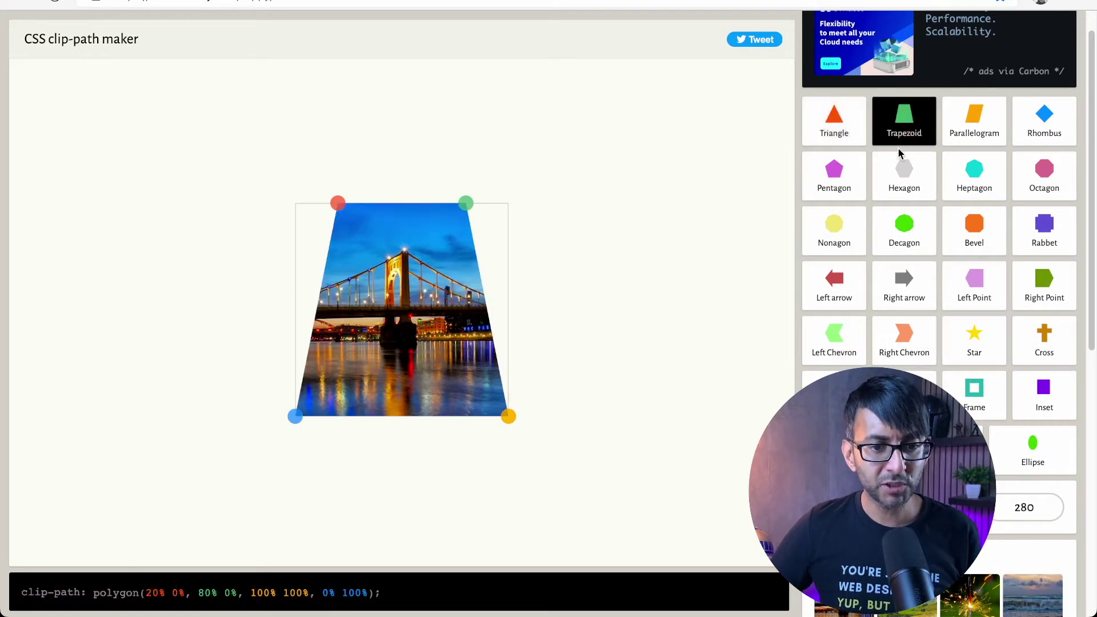
{"action": "left_click", "coordinate": [834, 172]}
{"action": "left_click", "coordinate": [988, 175]}
{"action": "left_click", "coordinate": [1035, 179]}
{"action": "left_click", "coordinate": [835, 182]}
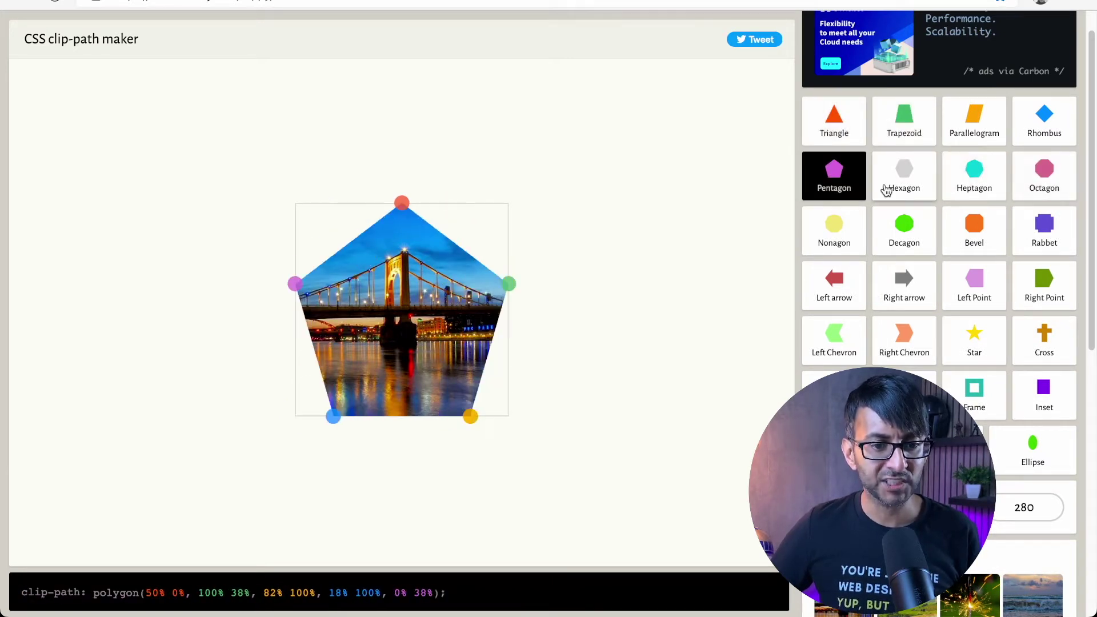
- Drag the pentagon points into a square with one bottom point pulled up as a notch
{"action": "left_click_drag", "start_coordinate": [333, 416], "coordinate": [256, 422]}
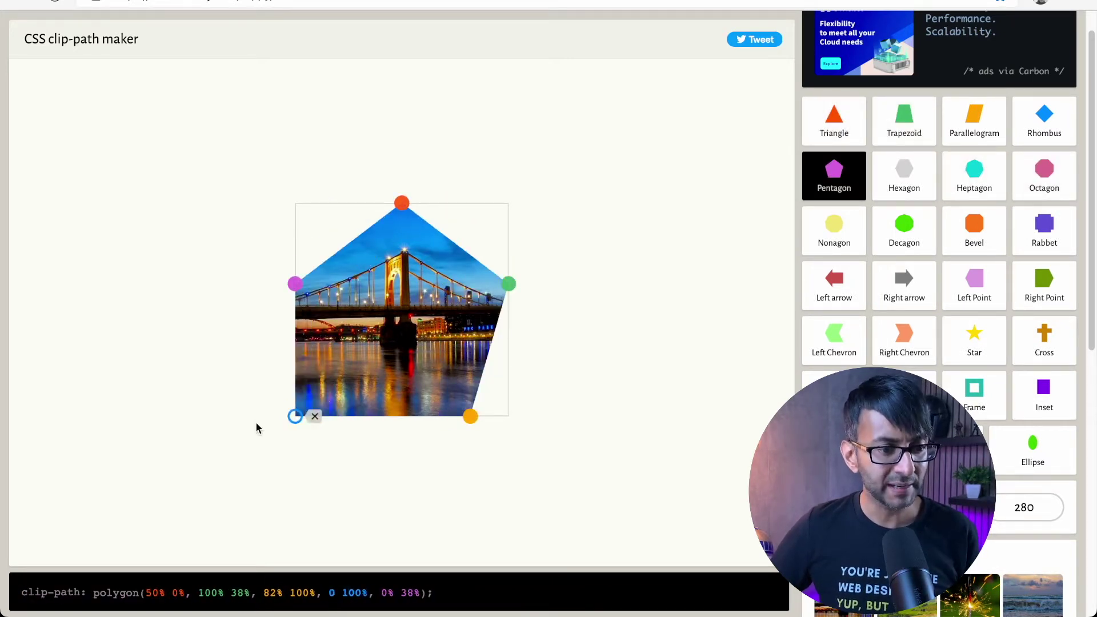
{"action": "left_click_drag", "start_coordinate": [470, 416], "coordinate": [508, 417]}
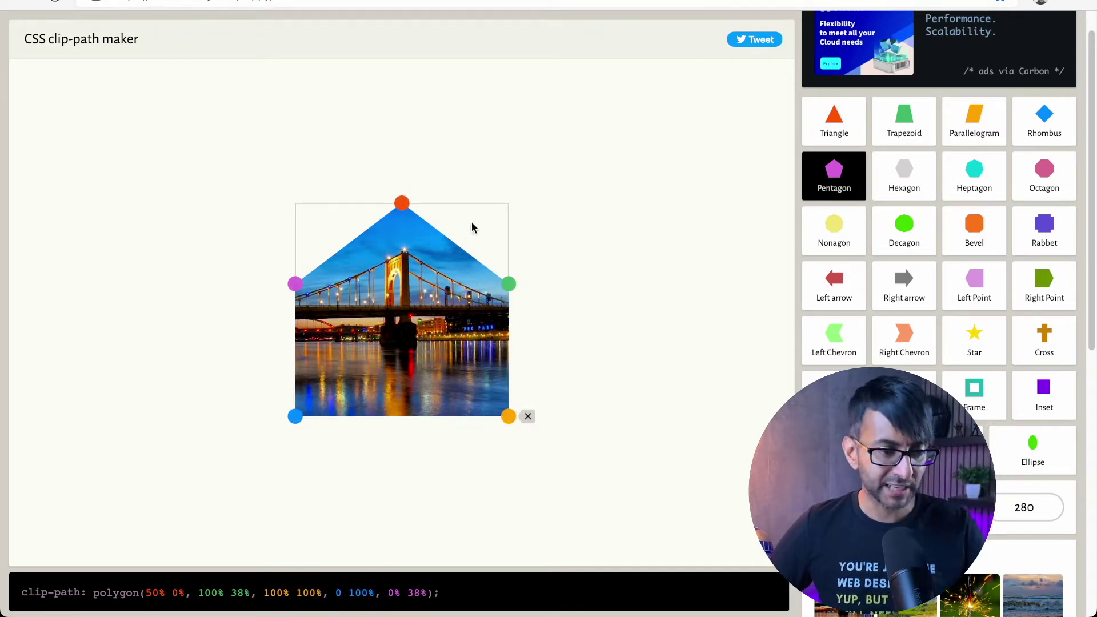
{"action": "left_click_drag", "start_coordinate": [401, 203], "coordinate": [295, 203]}
{"action": "left_click_drag", "start_coordinate": [509, 285], "coordinate": [508, 203]}
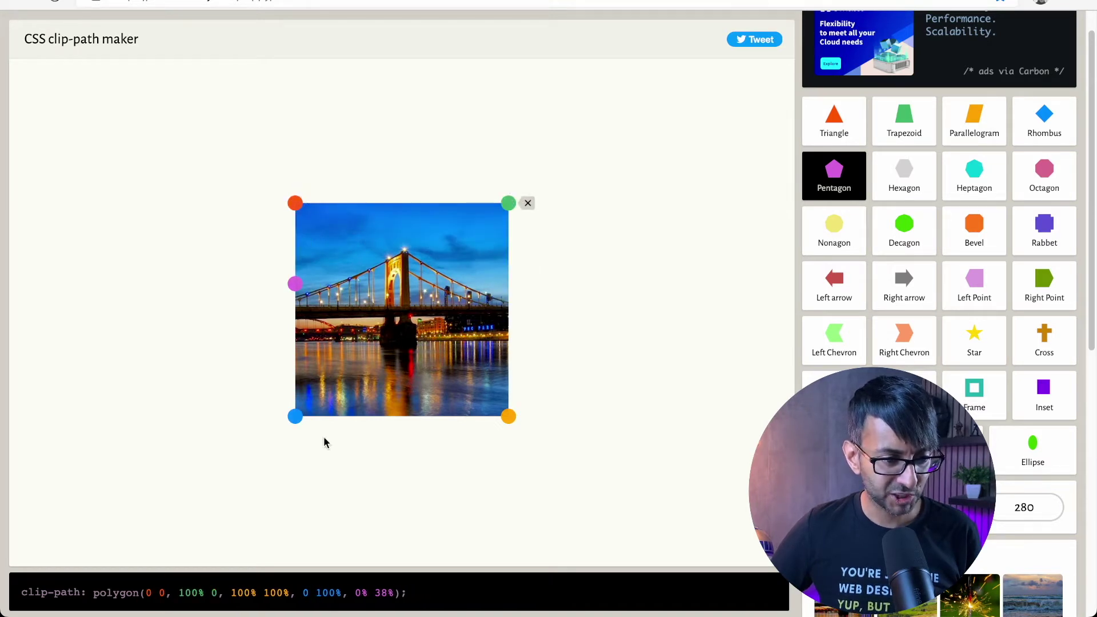
{"action": "left_click_drag", "start_coordinate": [295, 418], "coordinate": [455, 416]}
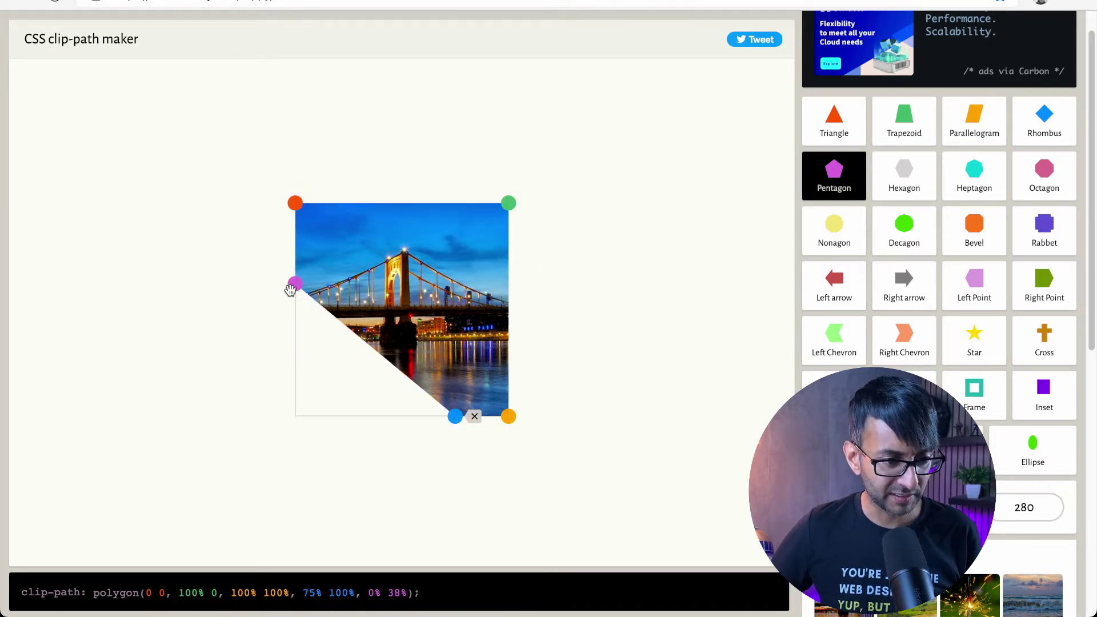
{"action": "left_click_drag", "start_coordinate": [290, 289], "coordinate": [293, 416]}
{"action": "left_click_drag", "start_coordinate": [454, 417], "coordinate": [458, 357]}
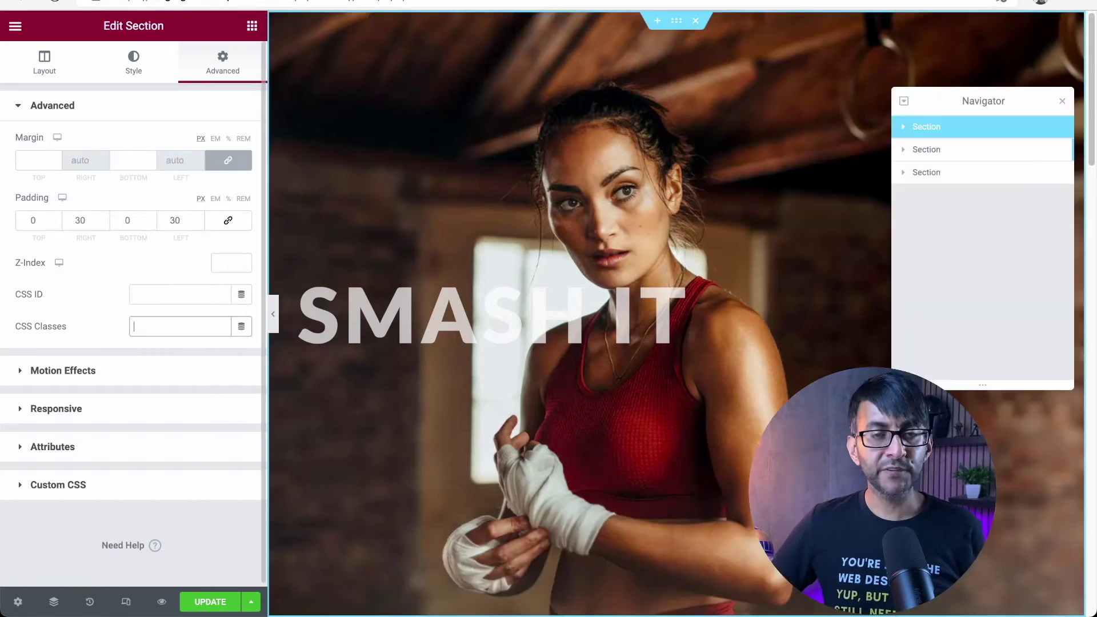
- Give the SMASH IT section the CSS class sectionclip1
{"action": "type", "text": "se"}
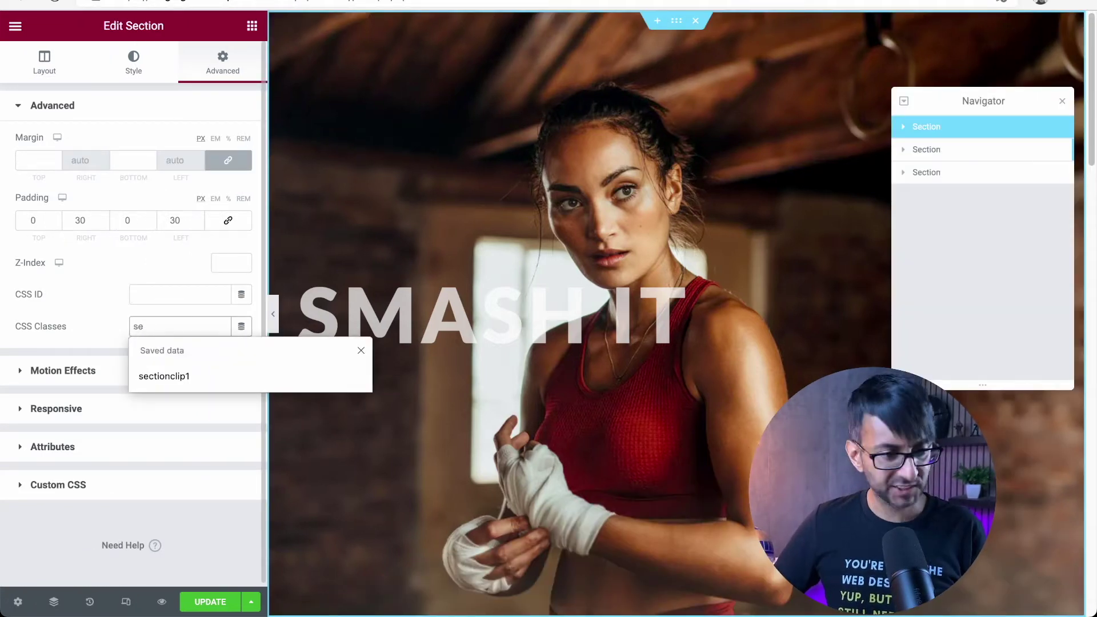
{"action": "key", "text": "Down"}
{"action": "key", "text": "Return"}
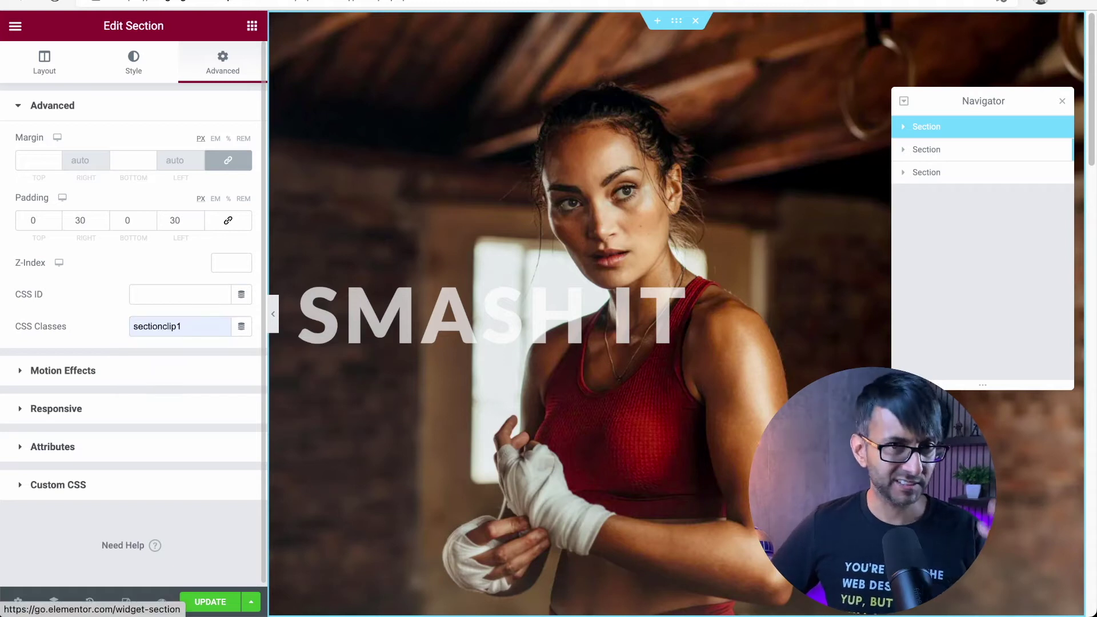
- Write a .sectionclip1 custom CSS rule containing the clip-path polygon copied from Clippy
{"action": "left_click", "coordinate": [113, 487]}
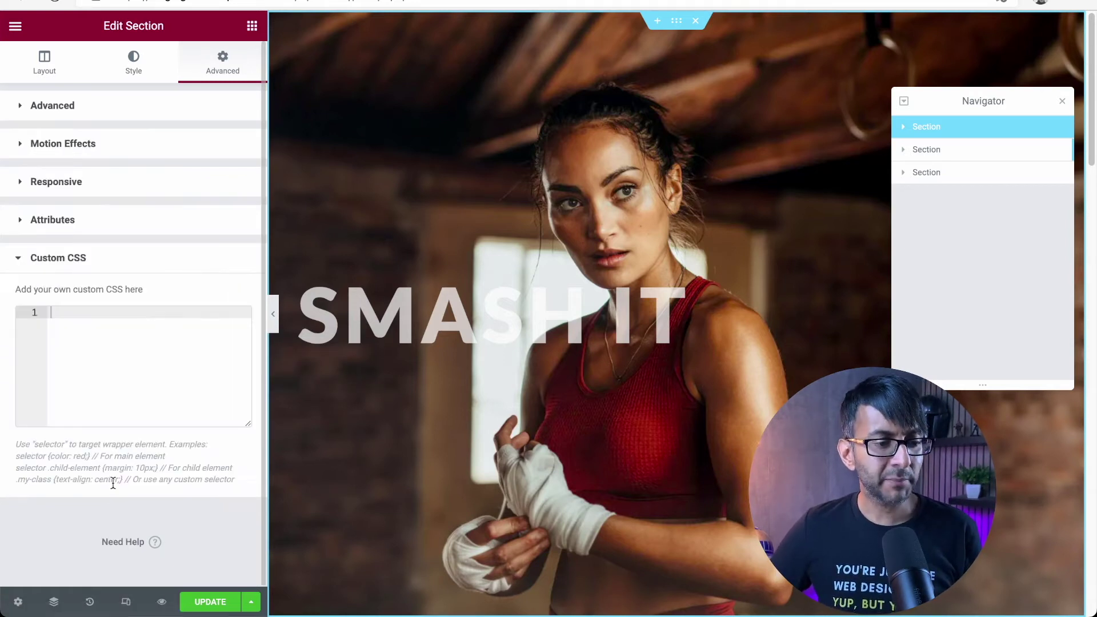
{"action": "type", "text": "sectionclip1"}
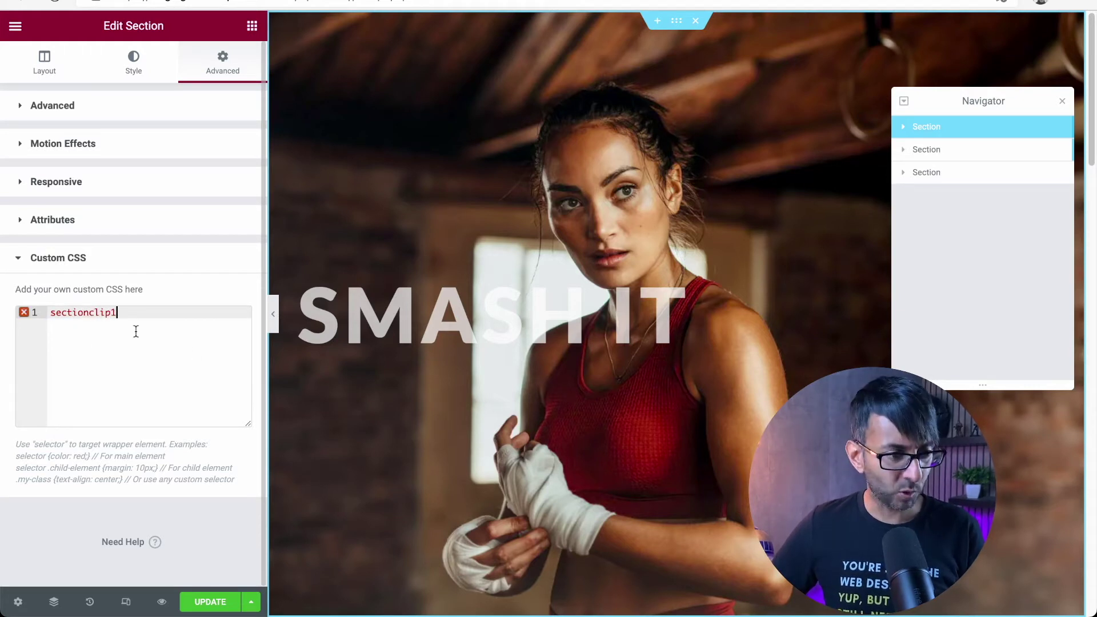
{"action": "key", "text": "Home"}
{"action": "type", "text": "."}
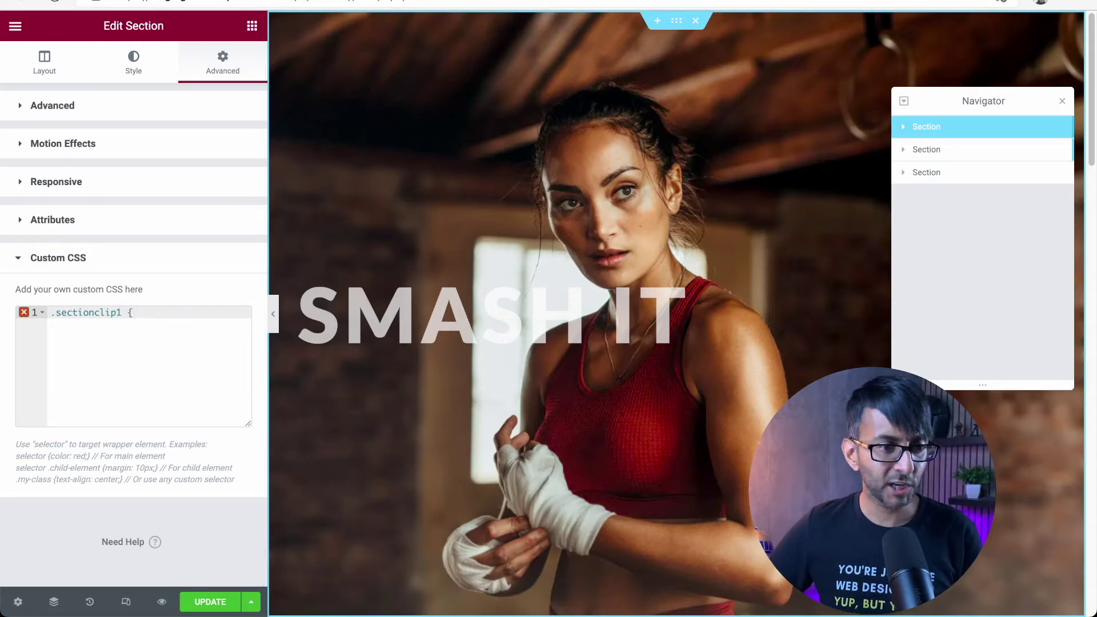
{"action": "key", "text": "ctrl+Tab"}
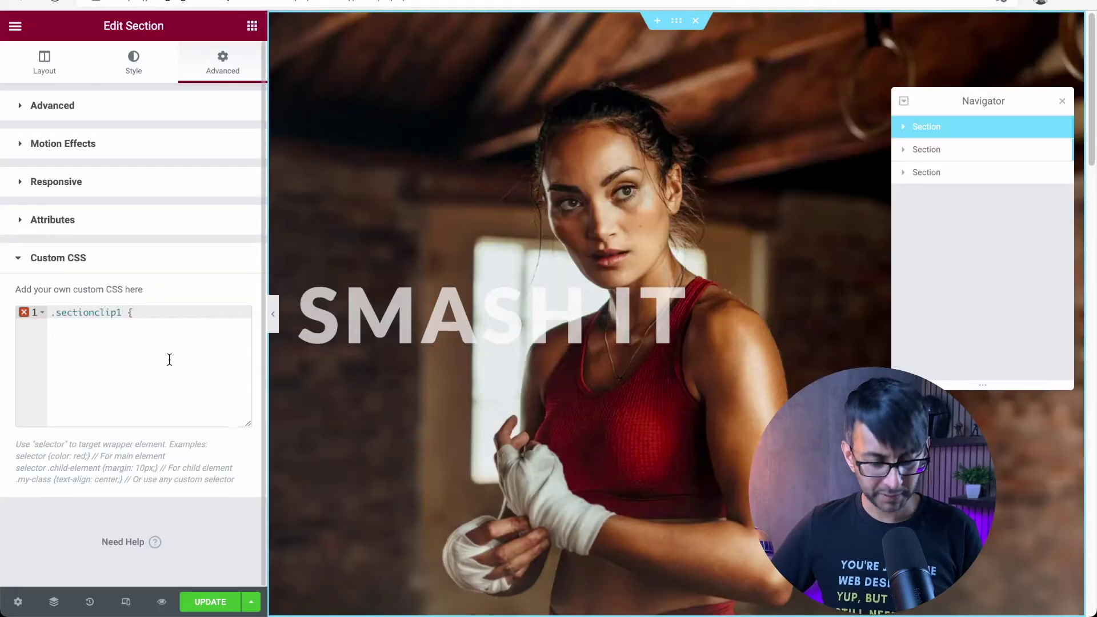
{"action": "type", "text": "clip-path: polygon(100% 0, 100% 100%, 75% 62%, 0 100%, 0 0);"}
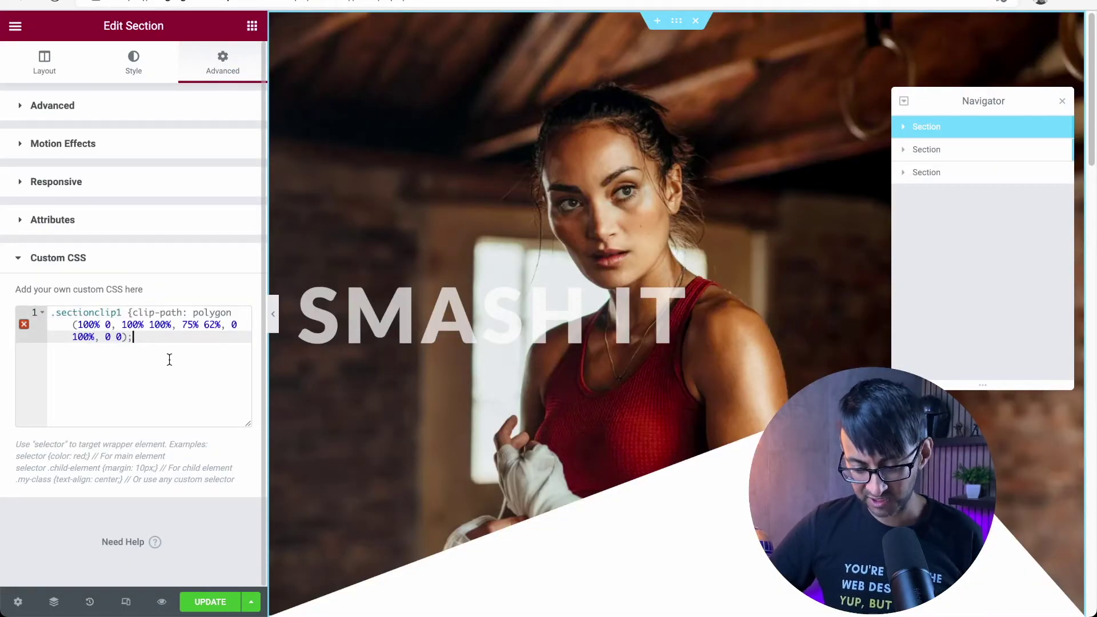
{"action": "type", "text": "}"}
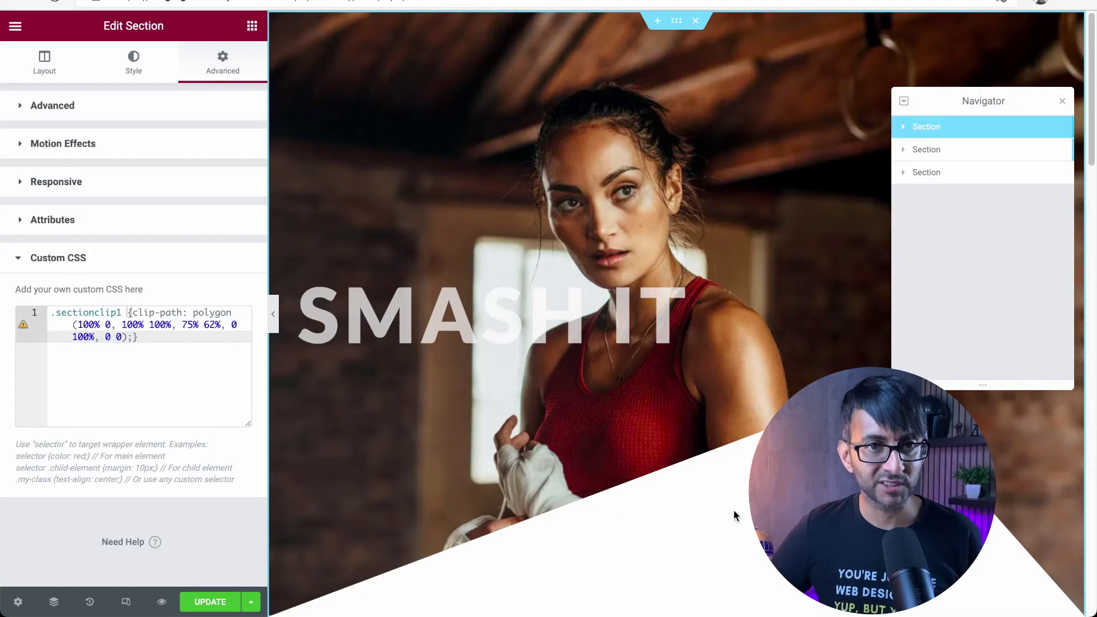
- Select the second hero section and set its CSS class to sectionclip2
{"action": "left_click", "coordinate": [971, 151]}
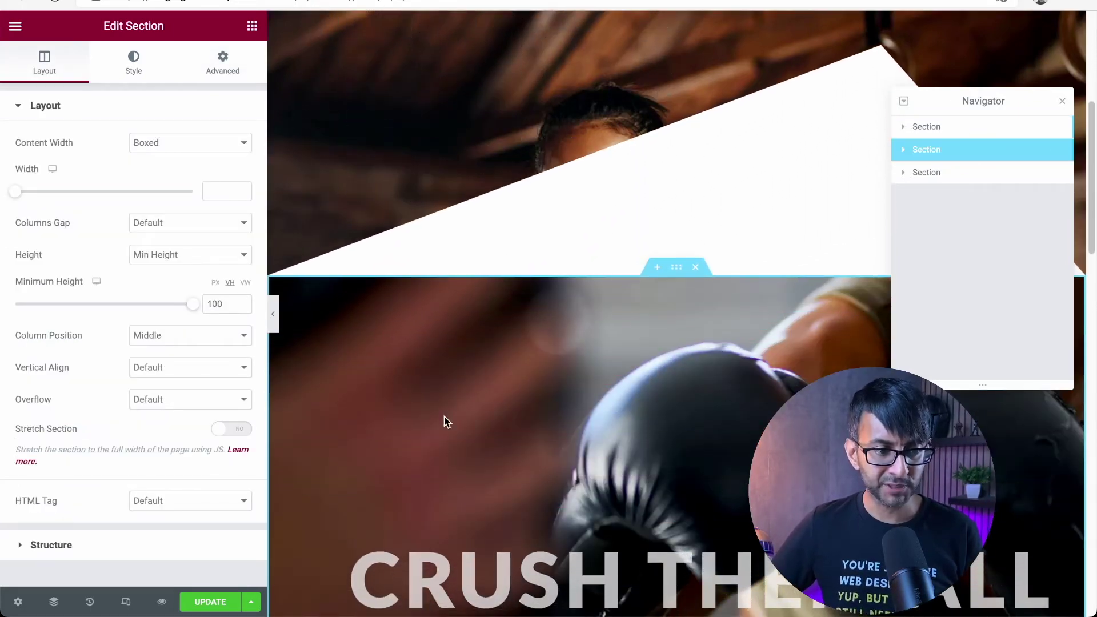
{"action": "left_click", "coordinate": [223, 71]}
{"action": "left_click", "coordinate": [140, 327]}
{"action": "type", "text": "sec"}
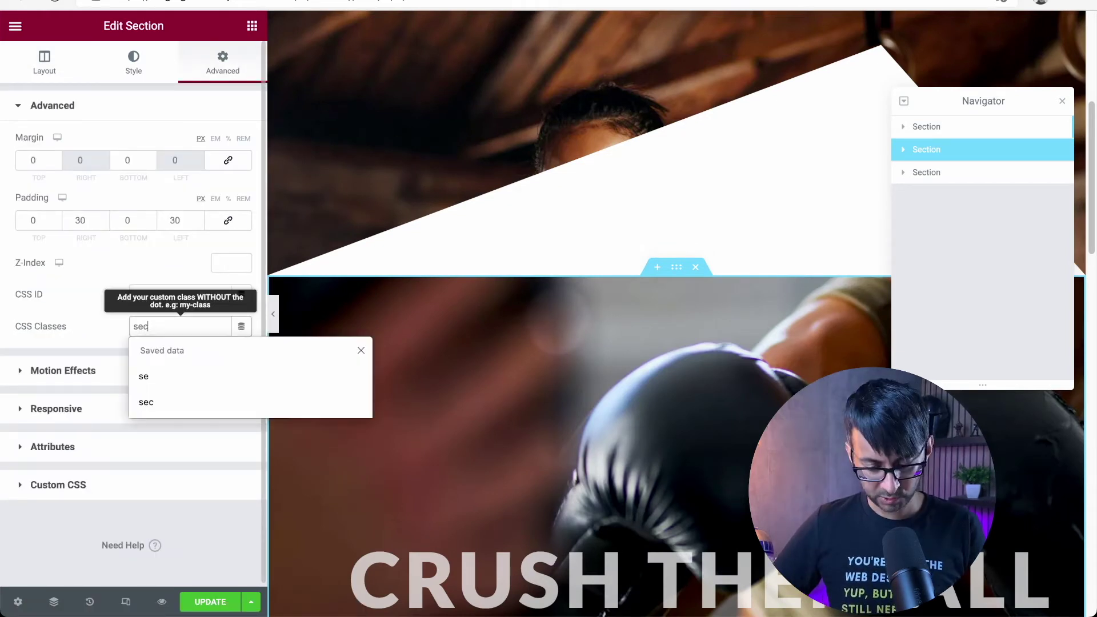
{"action": "type", "text": "tionclip2"}
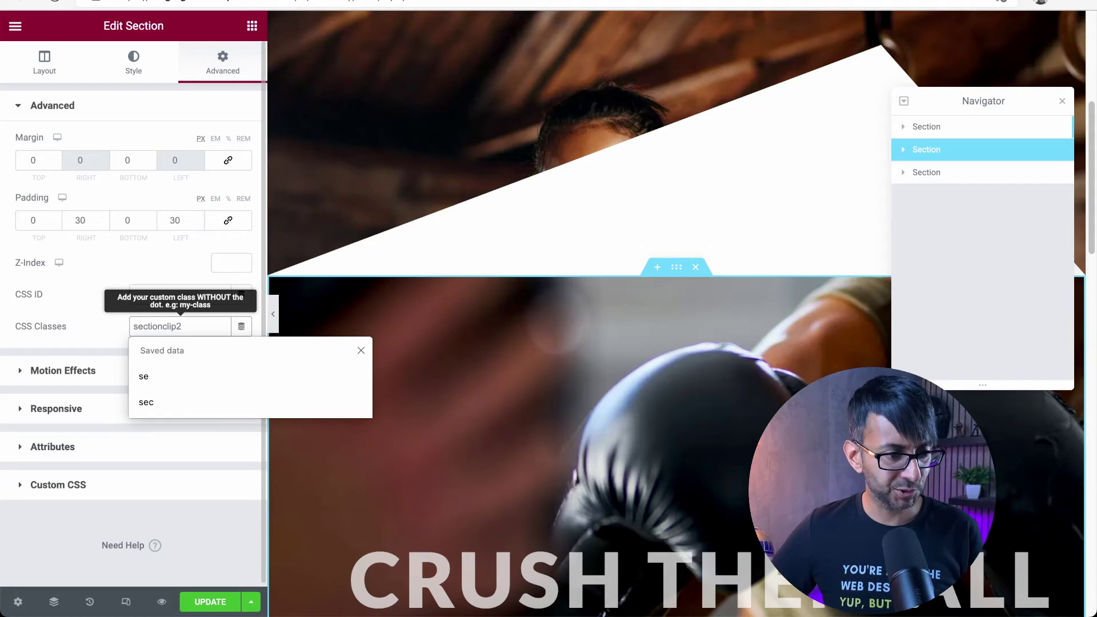
- Start its custom CSS with the selector ".sectionclip2 {"
{"action": "left_click", "coordinate": [132, 484]}
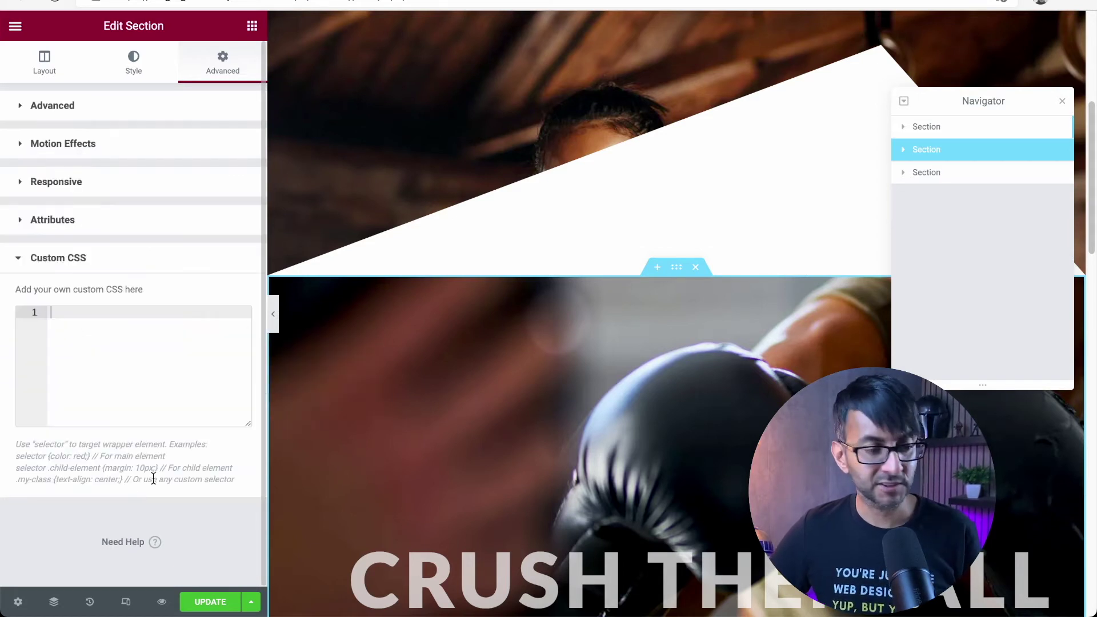
{"action": "left_click", "coordinate": [159, 379]}
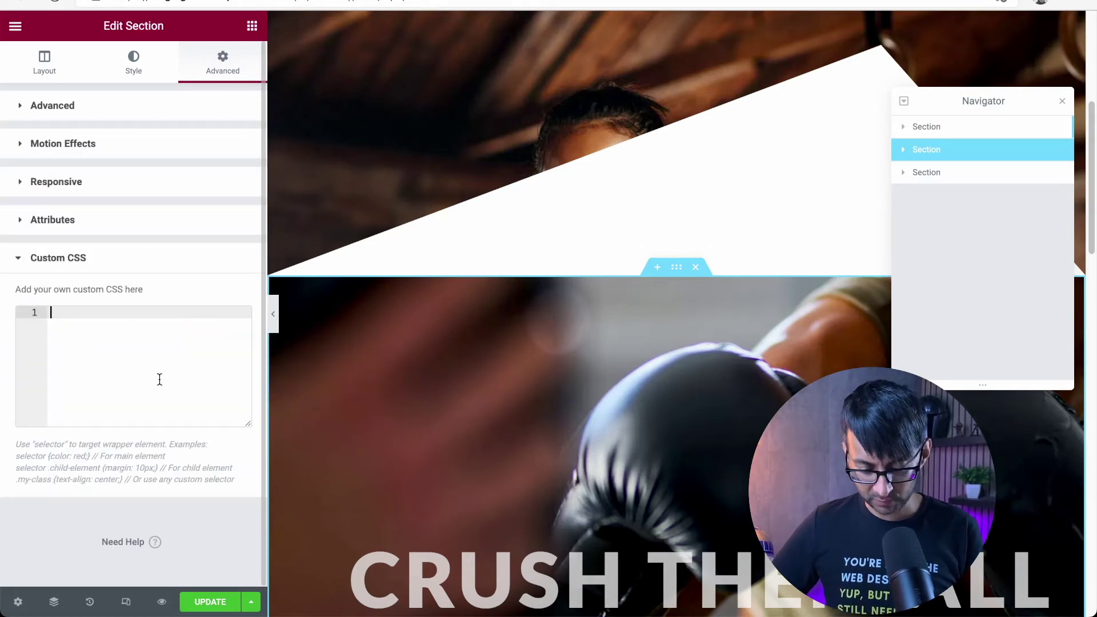
{"action": "type", "text": ".sectionclip2"}
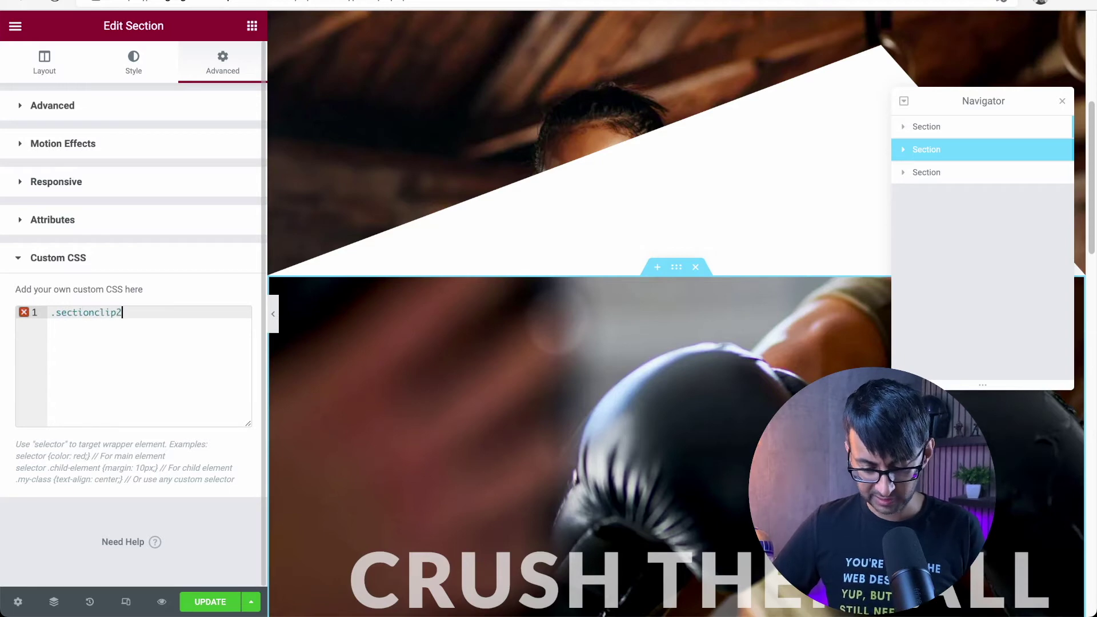
{"action": "type", "text": " {"}
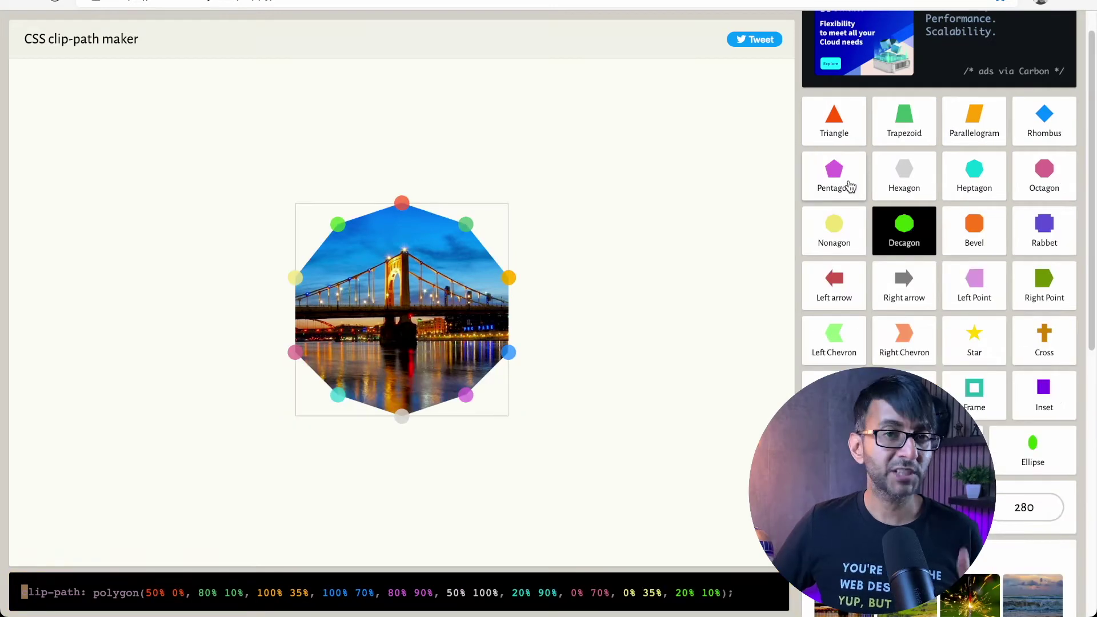
- Set up a Pentagon clip-path with bottom points at the corners and the peak shifted right
{"action": "left_click", "coordinate": [850, 187]}
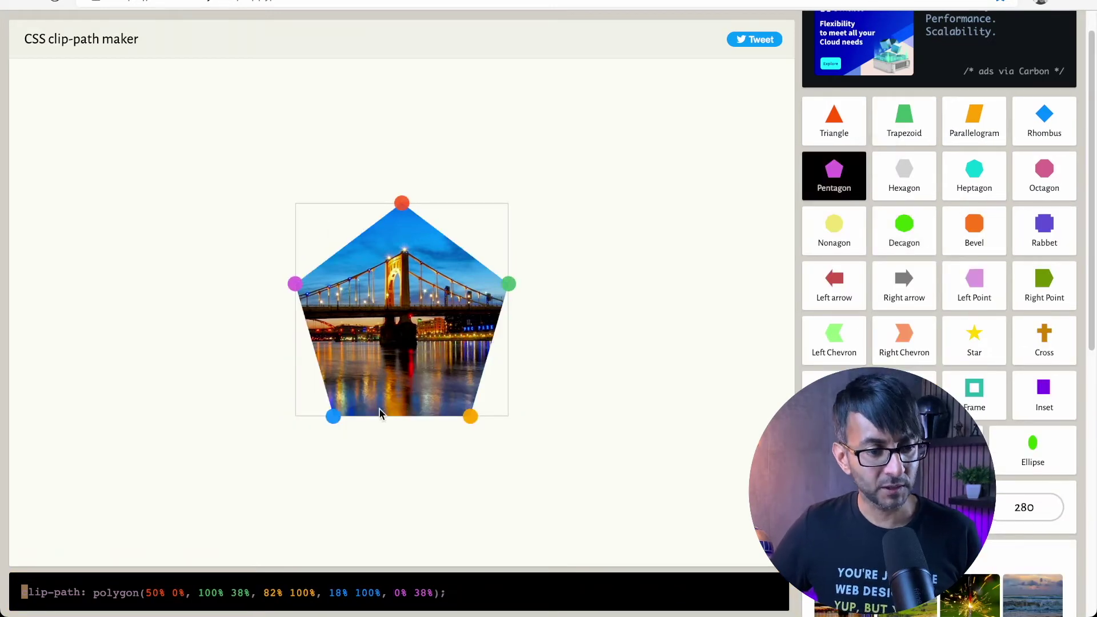
{"action": "left_click_drag", "start_coordinate": [336, 421], "coordinate": [211, 423]}
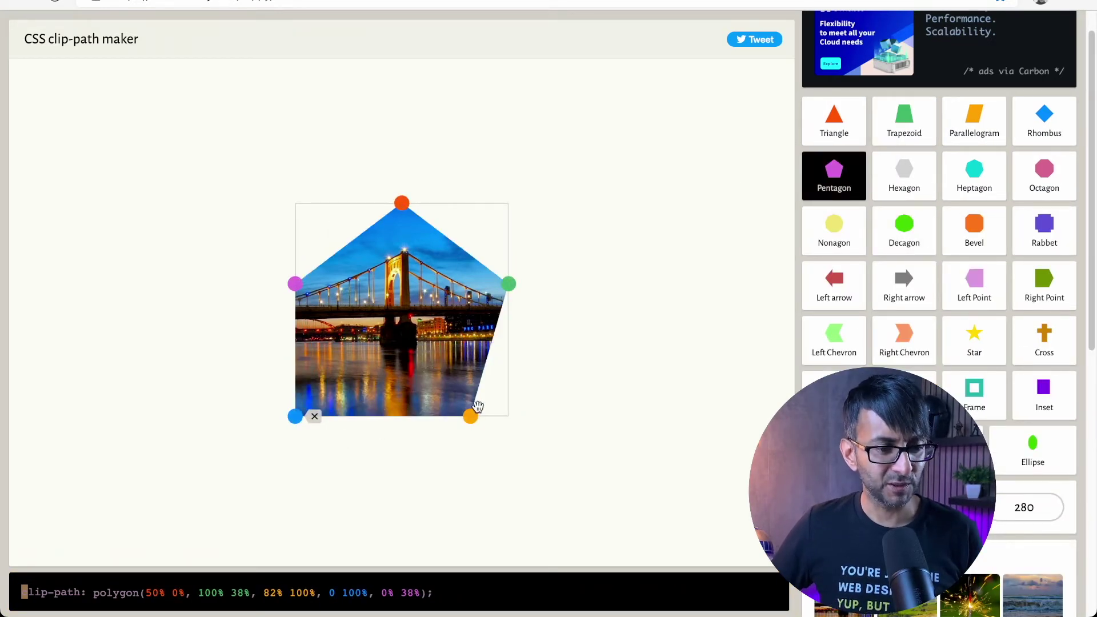
{"action": "left_click_drag", "start_coordinate": [470, 416], "coordinate": [555, 418]}
{"action": "left_click_drag", "start_coordinate": [402, 202], "coordinate": [440, 204]}
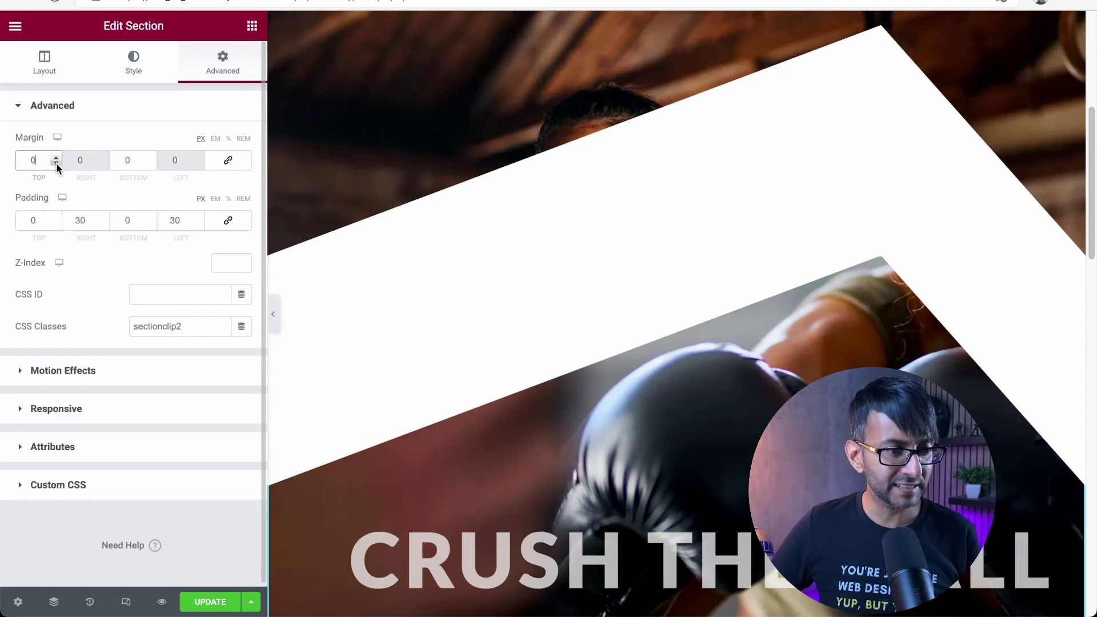
- Set the CRUSH THE WALL section's top margin to -304 px and preview the overlap full width
{"action": "double_click", "coordinate": [56, 163]}
{"action": "type", "text": "9"}
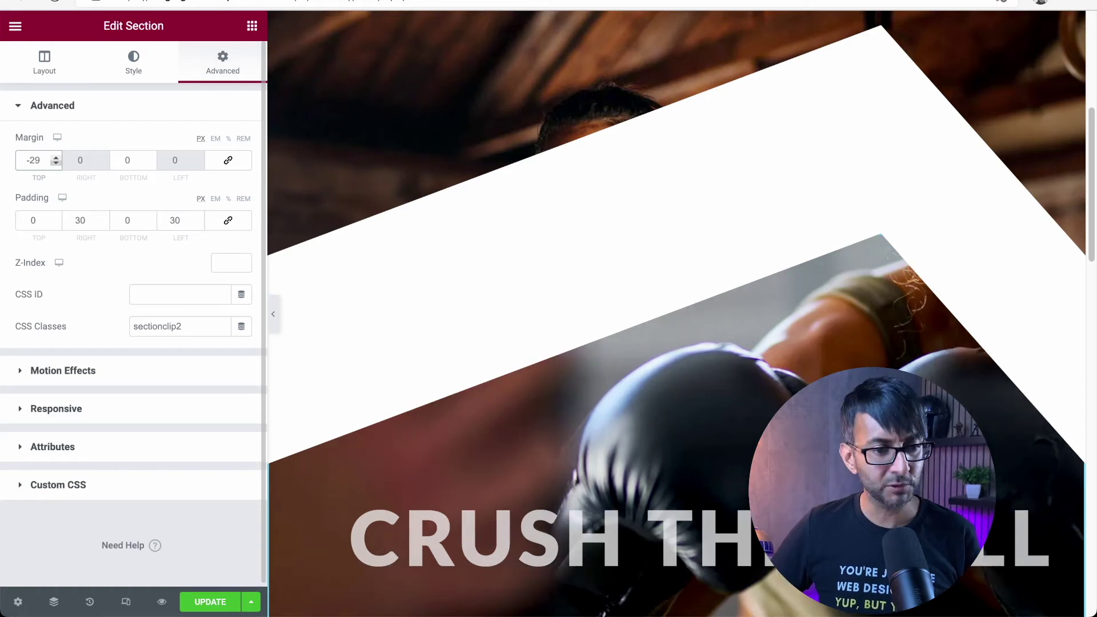
{"action": "type", "text": "4"}
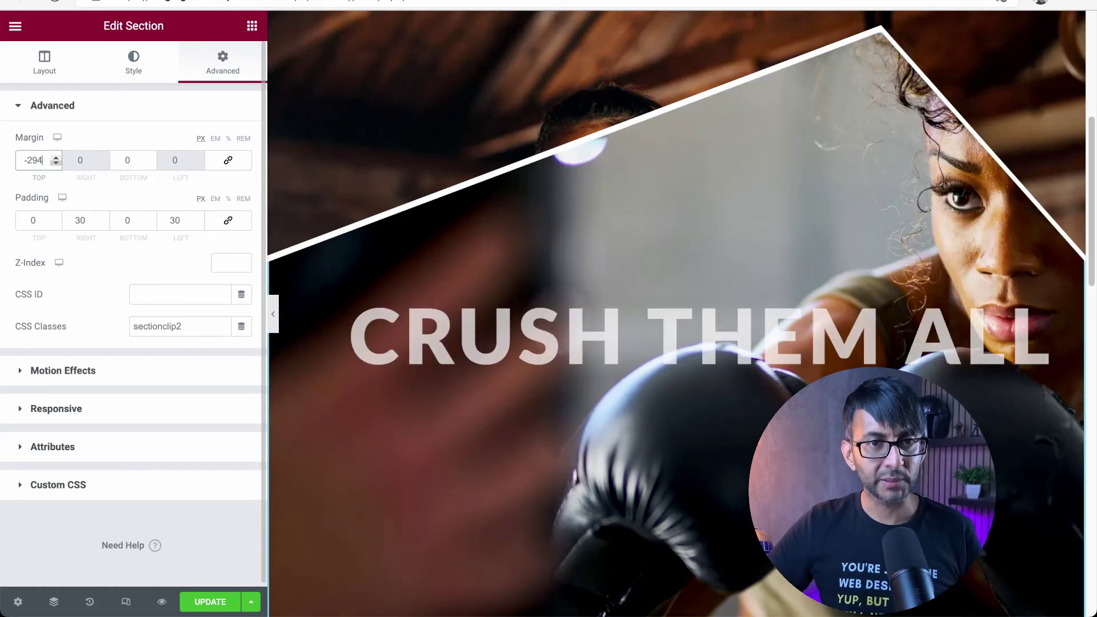
{"action": "left_click", "coordinate": [56, 163]}
{"action": "left_click", "coordinate": [56, 163]}
{"action": "left_click", "coordinate": [56, 164]}
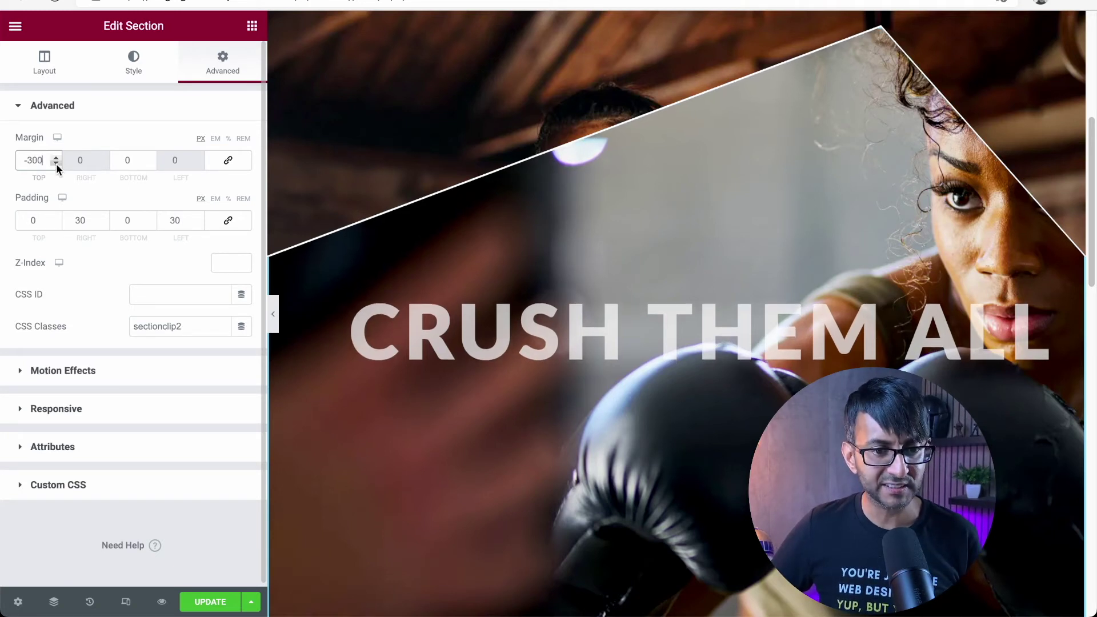
{"action": "left_click", "coordinate": [56, 163]}
{"action": "left_click", "coordinate": [56, 164]}
{"action": "left_click", "coordinate": [56, 163]}
{"action": "left_click", "coordinate": [56, 163]}
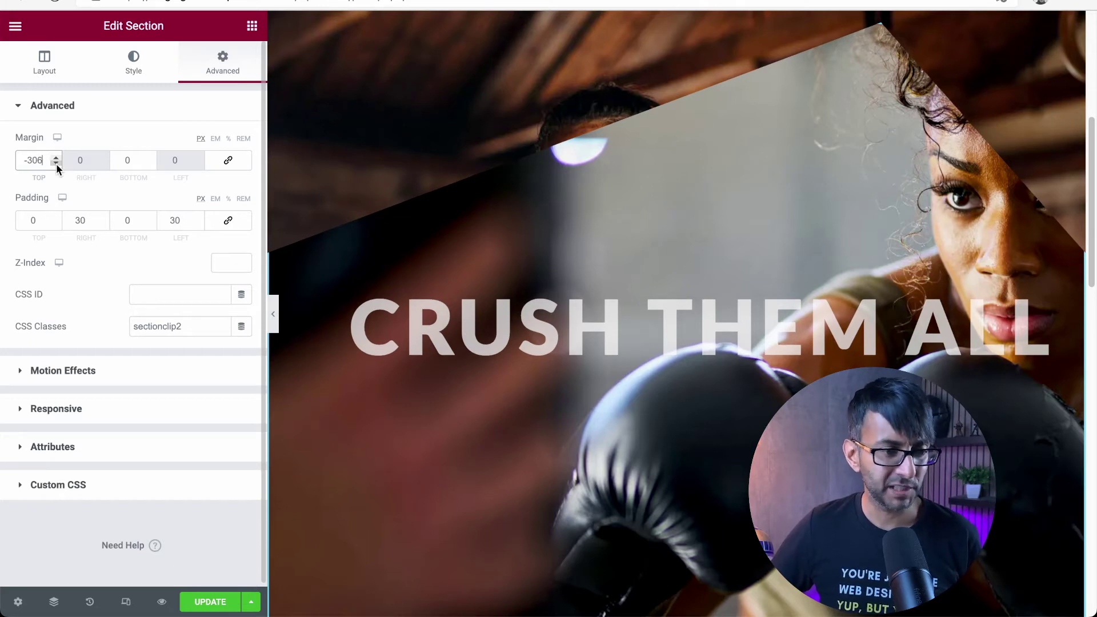
{"action": "left_click", "coordinate": [56, 157]}
{"action": "left_click", "coordinate": [56, 157]}
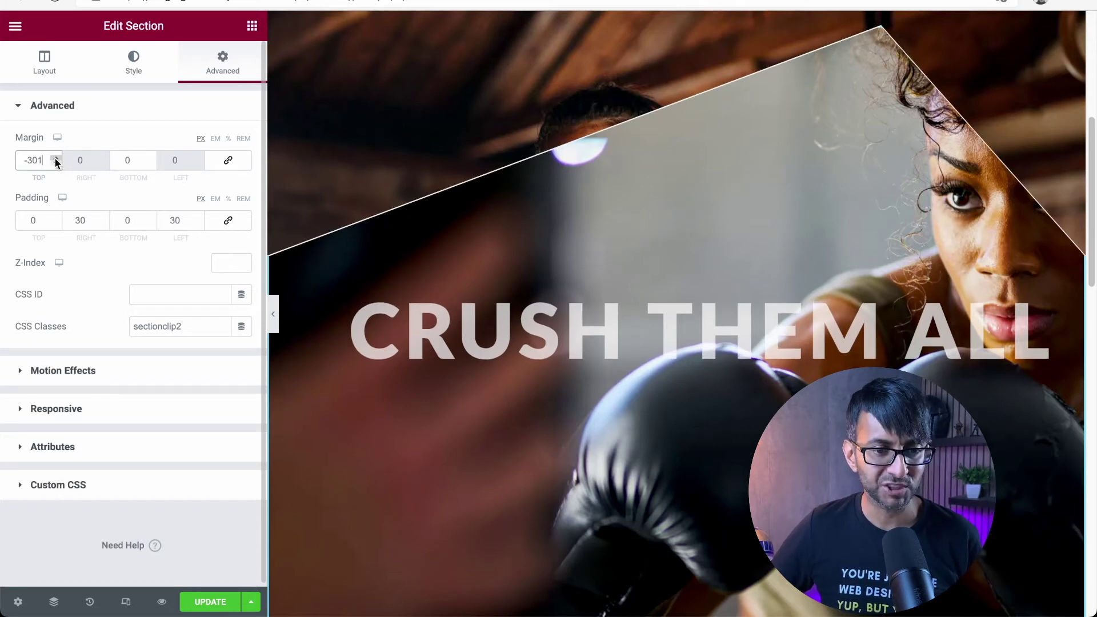
{"action": "left_click", "coordinate": [273, 321]}
{"action": "scroll", "coordinate": [633, 389], "scroll_direction": "up", "scroll_amount": 6}
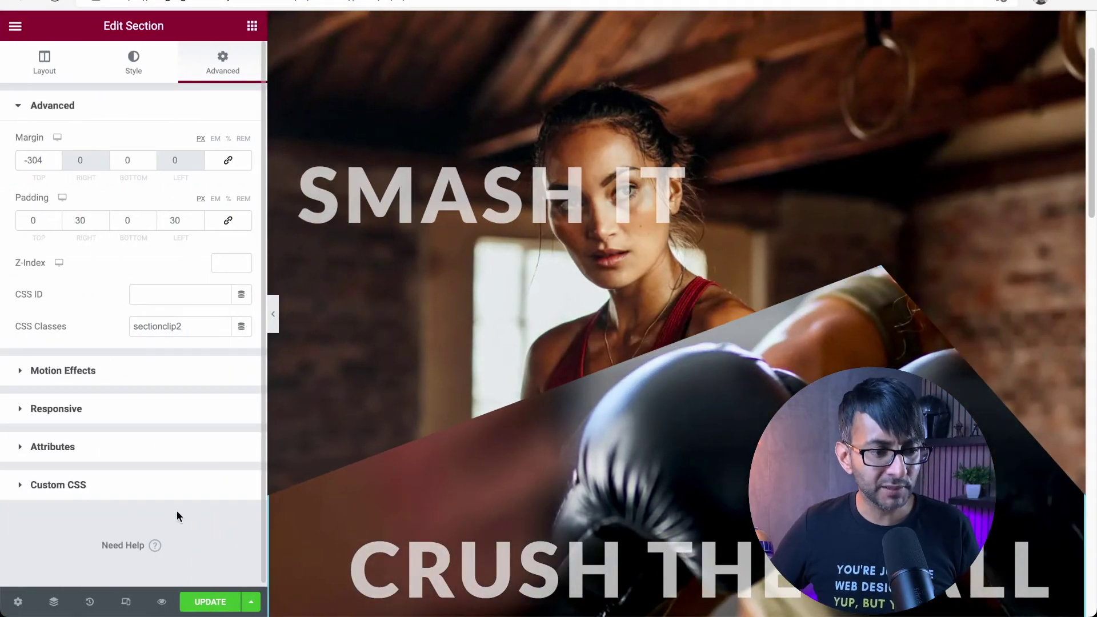
{"action": "left_click", "coordinate": [127, 606]}
{"action": "left_click", "coordinate": [643, 30]}
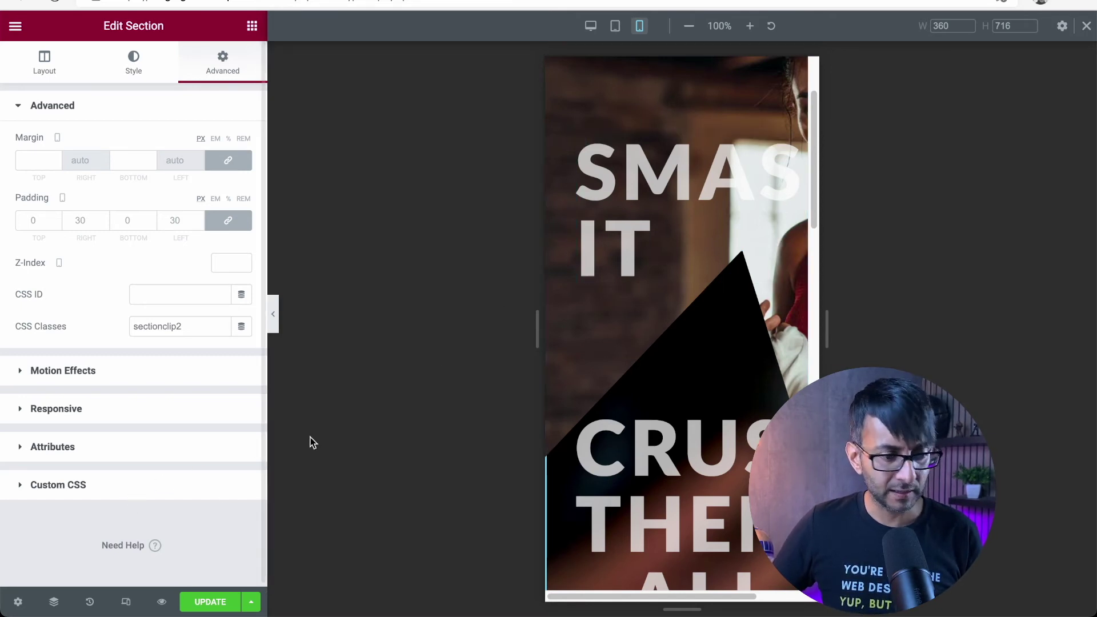
{"action": "left_click", "coordinate": [86, 486]}
{"action": "left_click", "coordinate": [167, 350]}
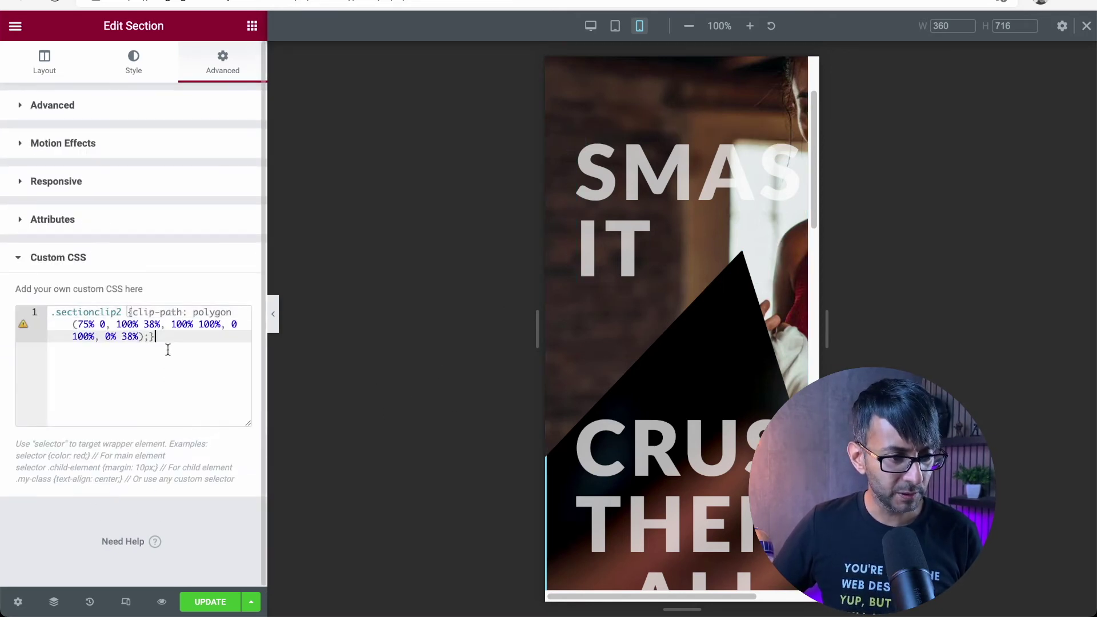
{"action": "key", "text": "Return"}
{"action": "key", "text": "Return"}
{"action": "key", "text": "Return"}
{"action": "type", "text": "@media screen and (max-width: 480px) {  .sectionclip1{ clip-path: polygon(0 0, 100% 45%, 100% 100%, 0 100%, 0 45%); } }"}
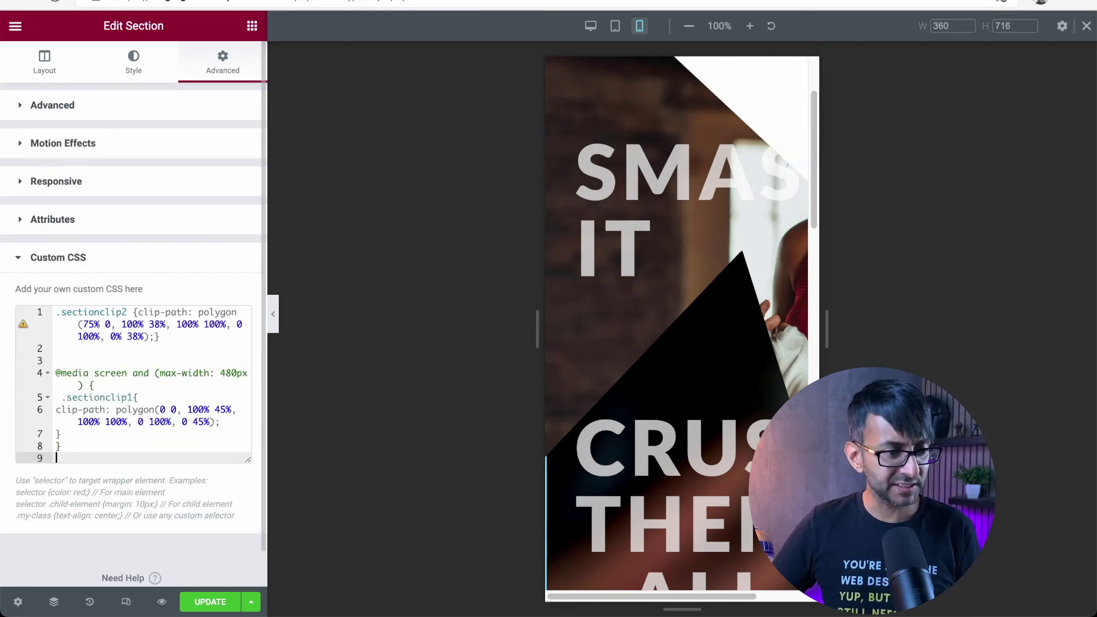
- Change the media query's max-width breakpoint from 480px to 520px
{"action": "left_click_drag", "start_coordinate": [267, 384], "coordinate": [379, 385]}
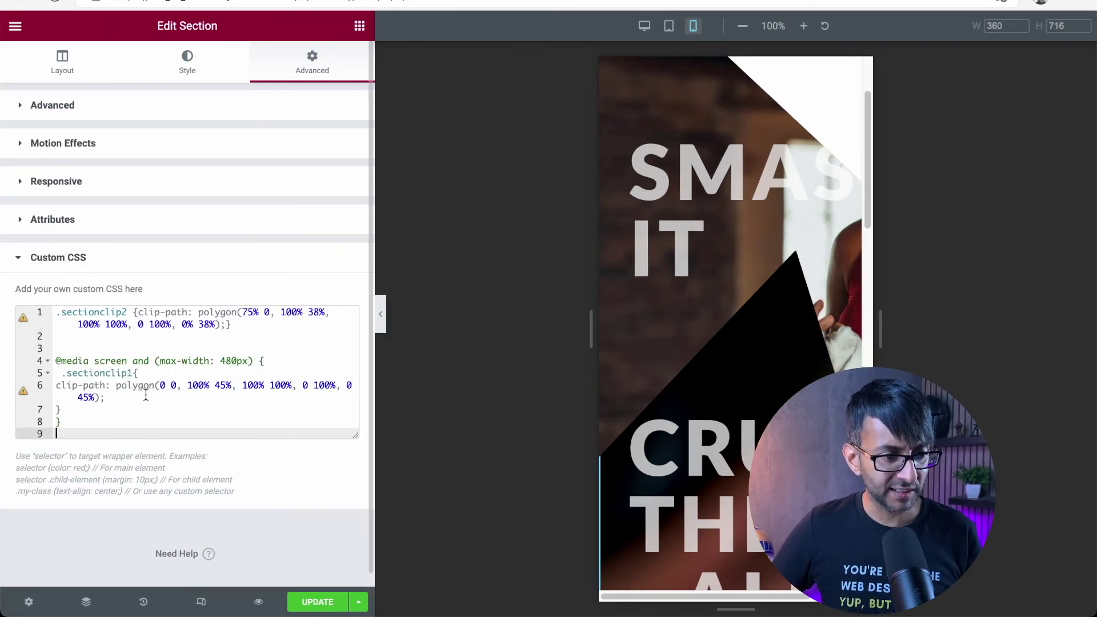
{"action": "left_click", "coordinate": [264, 323]}
{"action": "left_click", "coordinate": [240, 337]}
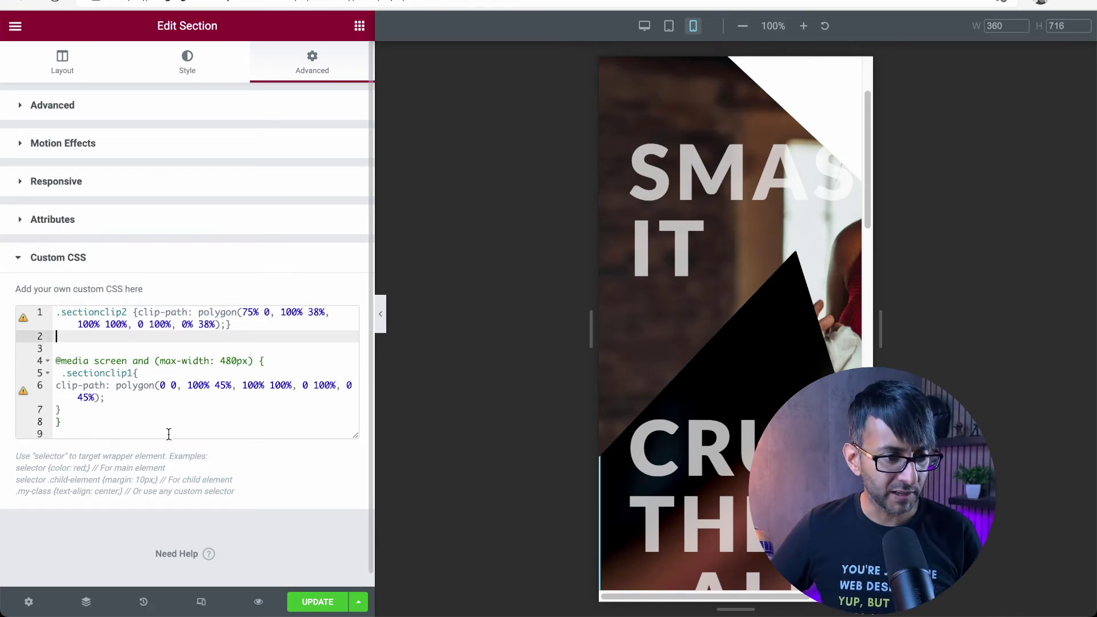
{"action": "left_click", "coordinate": [168, 434]}
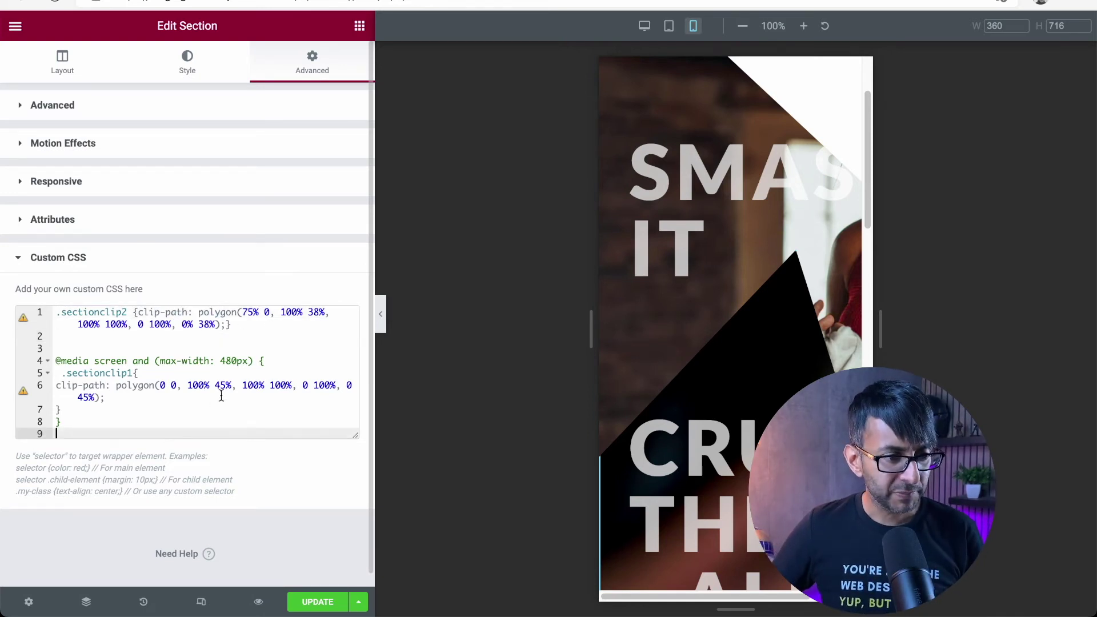
{"action": "left_click", "coordinate": [232, 361]}
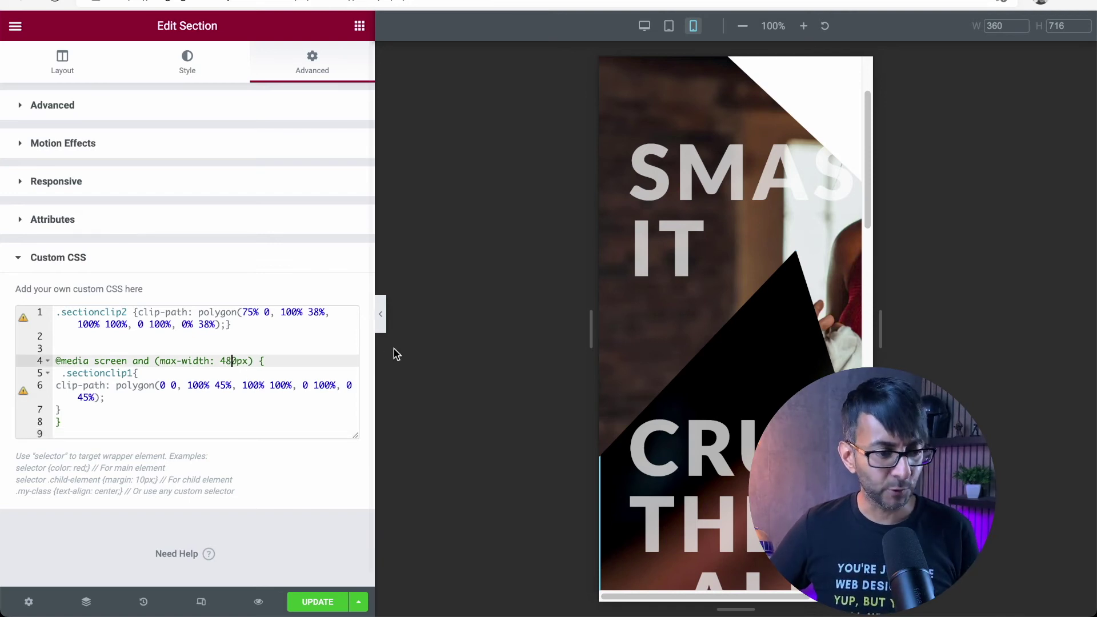
{"action": "key", "text": "Right"}
{"action": "key", "text": "BackSpace"}
{"action": "key", "text": "BackSpace"}
{"action": "key", "text": "BackSpace"}
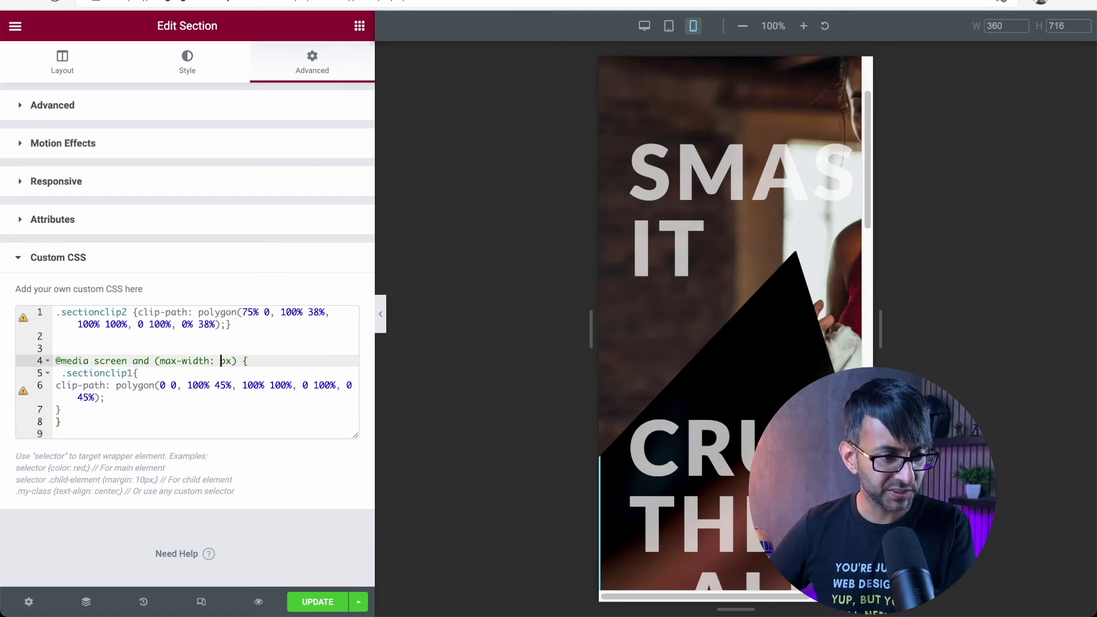
{"action": "type", "text": "520"}
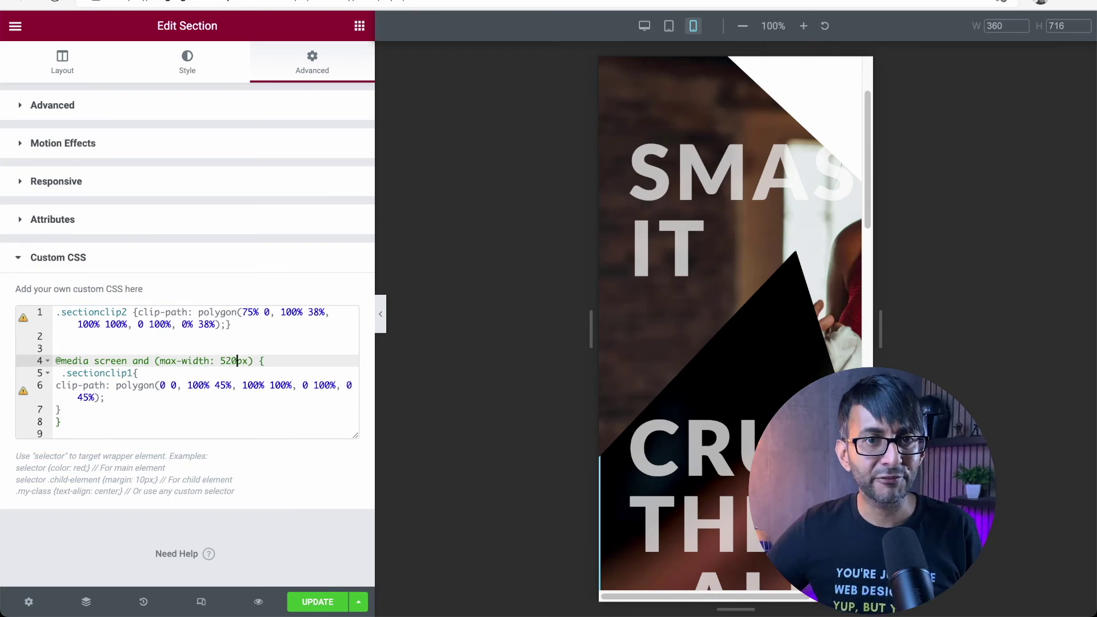
- Switch the preview back to Desktop, narrow the panel, and hide it to view both sections
{"action": "left_click", "coordinate": [645, 26]}
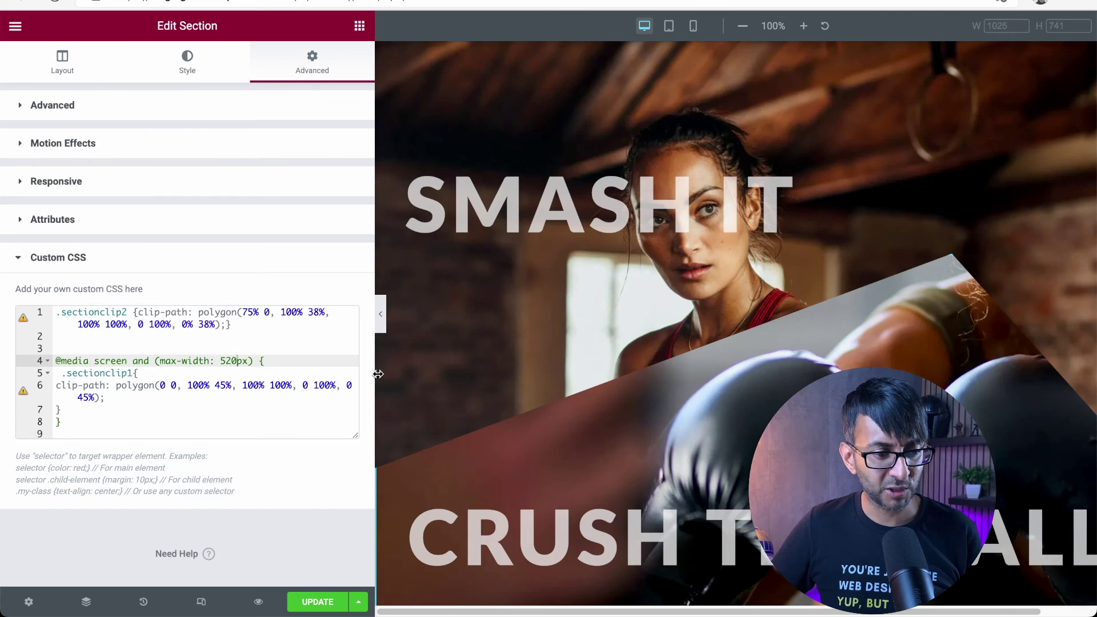
{"action": "left_click_drag", "start_coordinate": [384, 377], "coordinate": [152, 377]}
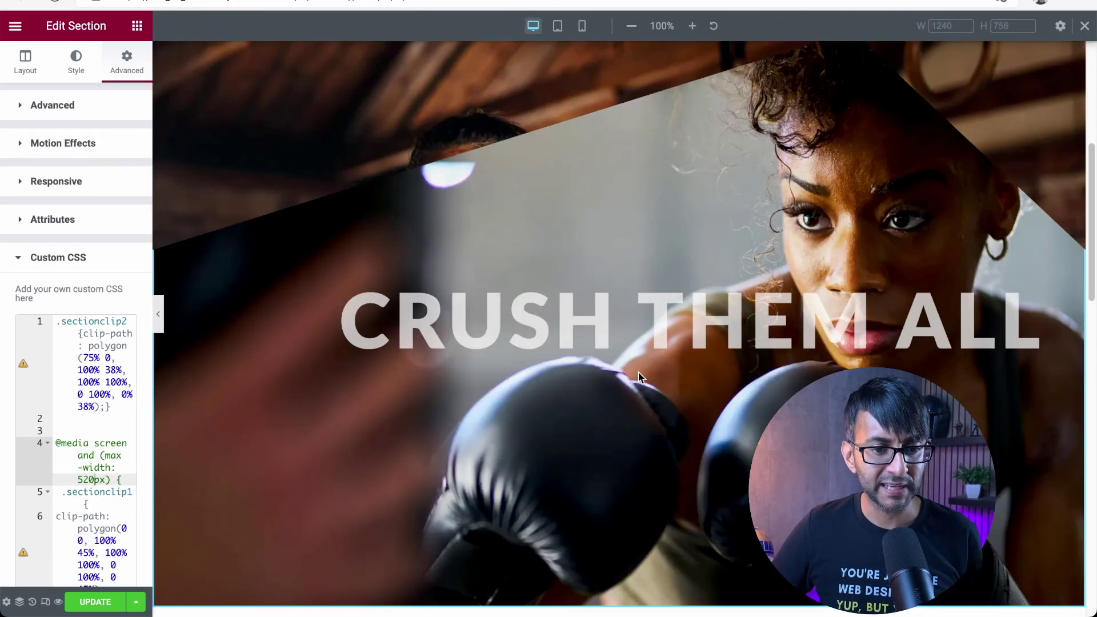
{"action": "scroll", "coordinate": [571, 373], "scroll_direction": "up", "scroll_amount": 3}
{"action": "left_click", "coordinate": [155, 315]}
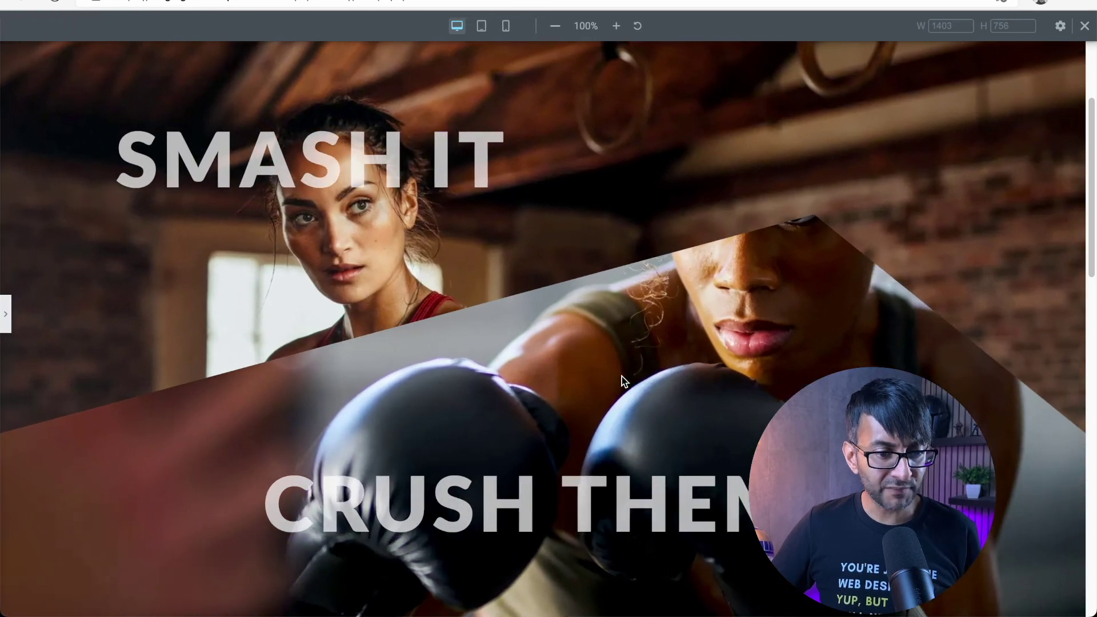